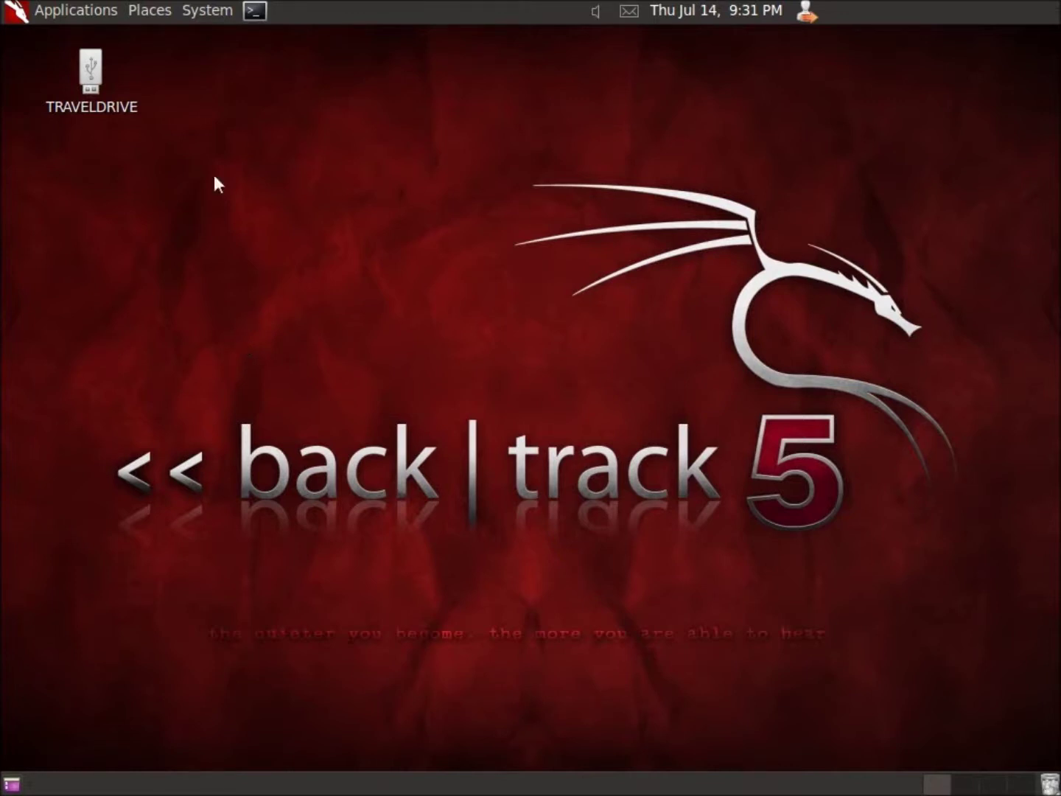
Step: Launch recoverjpeg from Forensics > Forensic Carving Tools to display its usage help
click(84, 21)
mouse_move(66, 69)
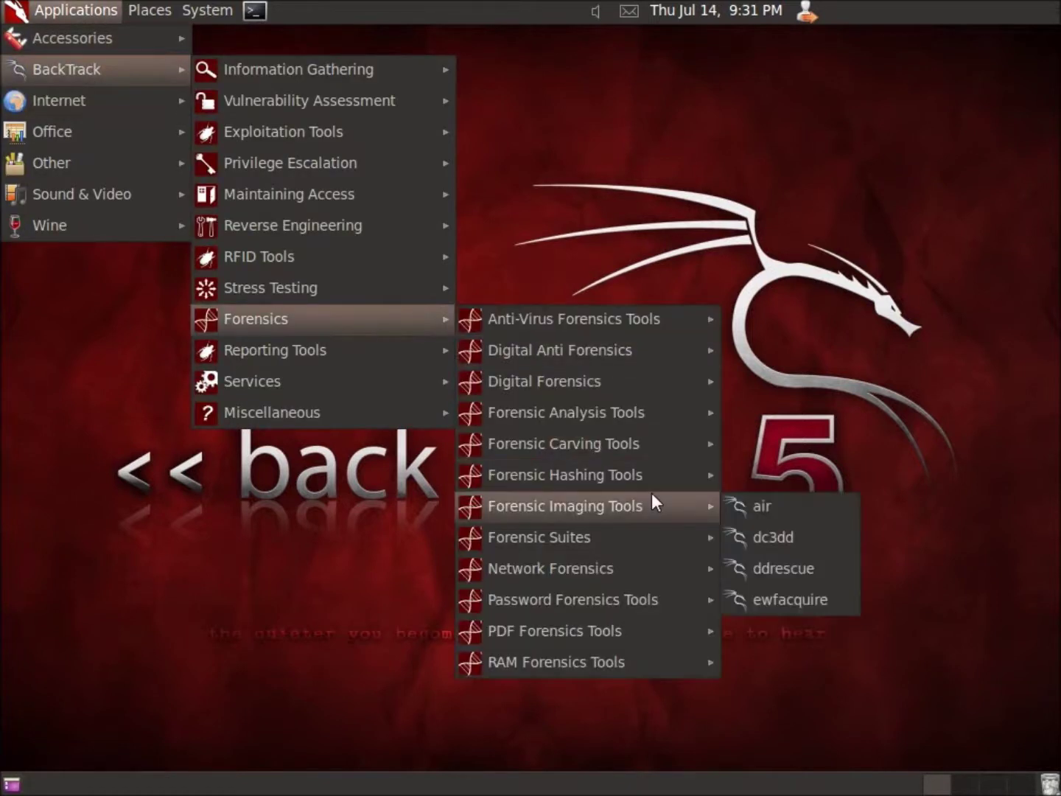
mouse_move(563, 443)
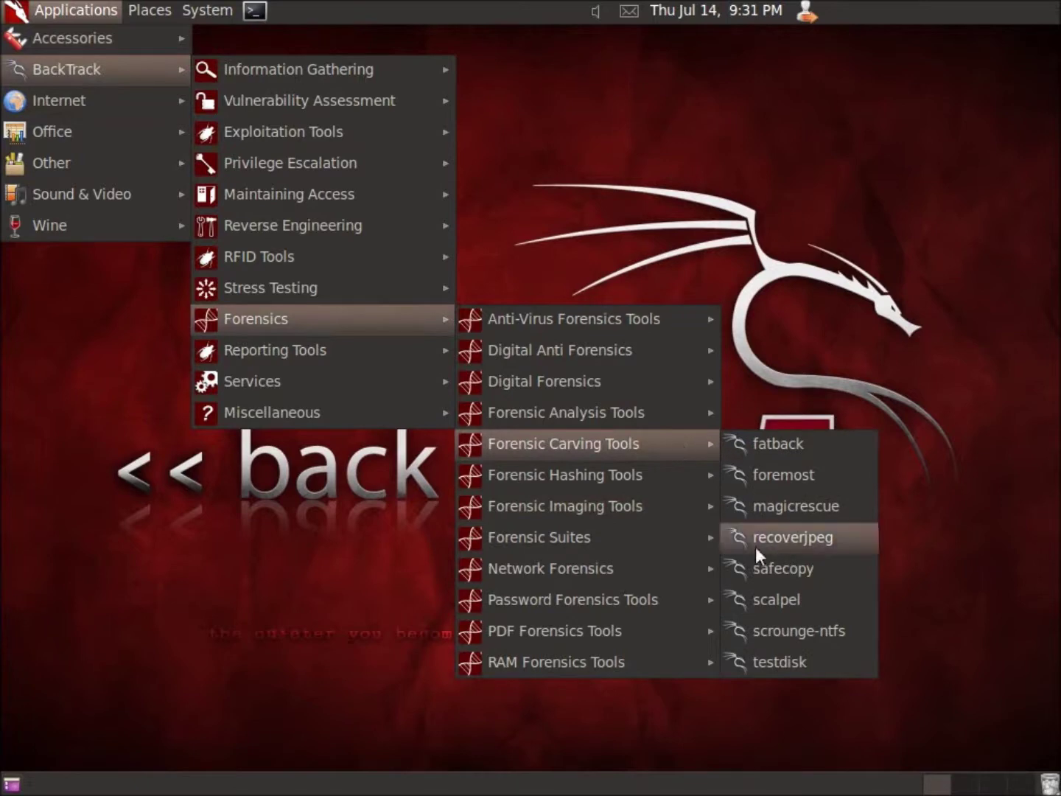
click(801, 540)
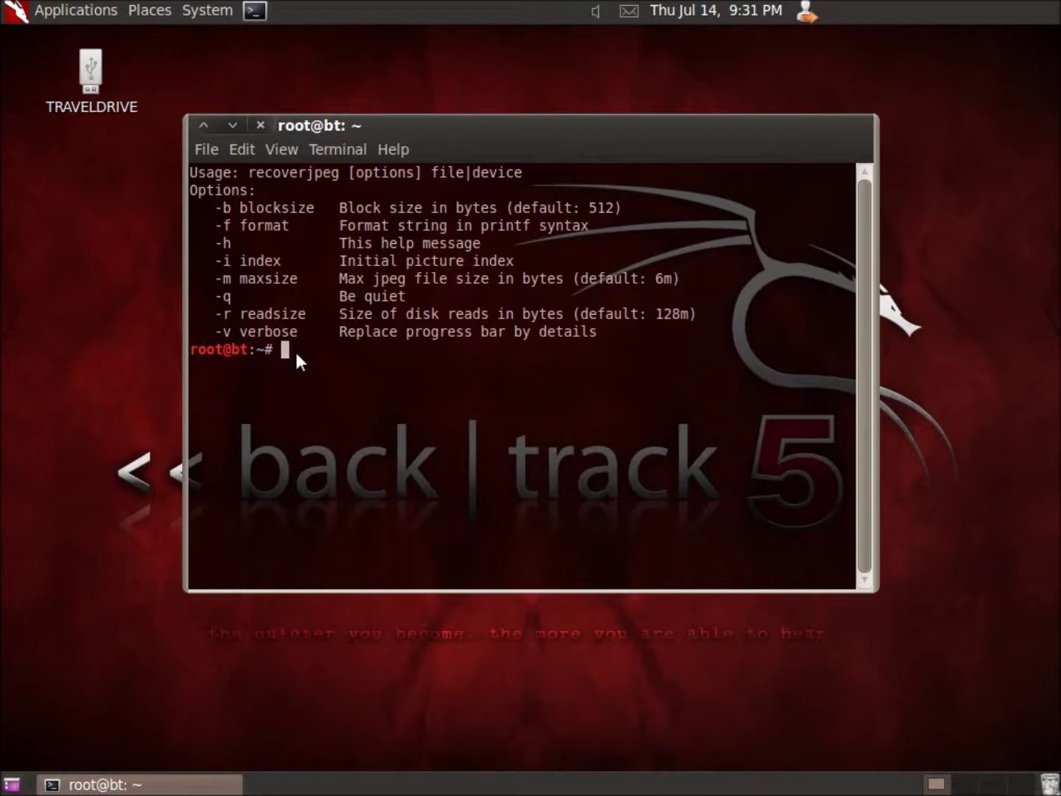
text(cd D)
text(e)
Step: In Desktop, run mkdir JPEGS and cd into JPEGS, then erase a mistyped command
key(Tab)
key(Return)
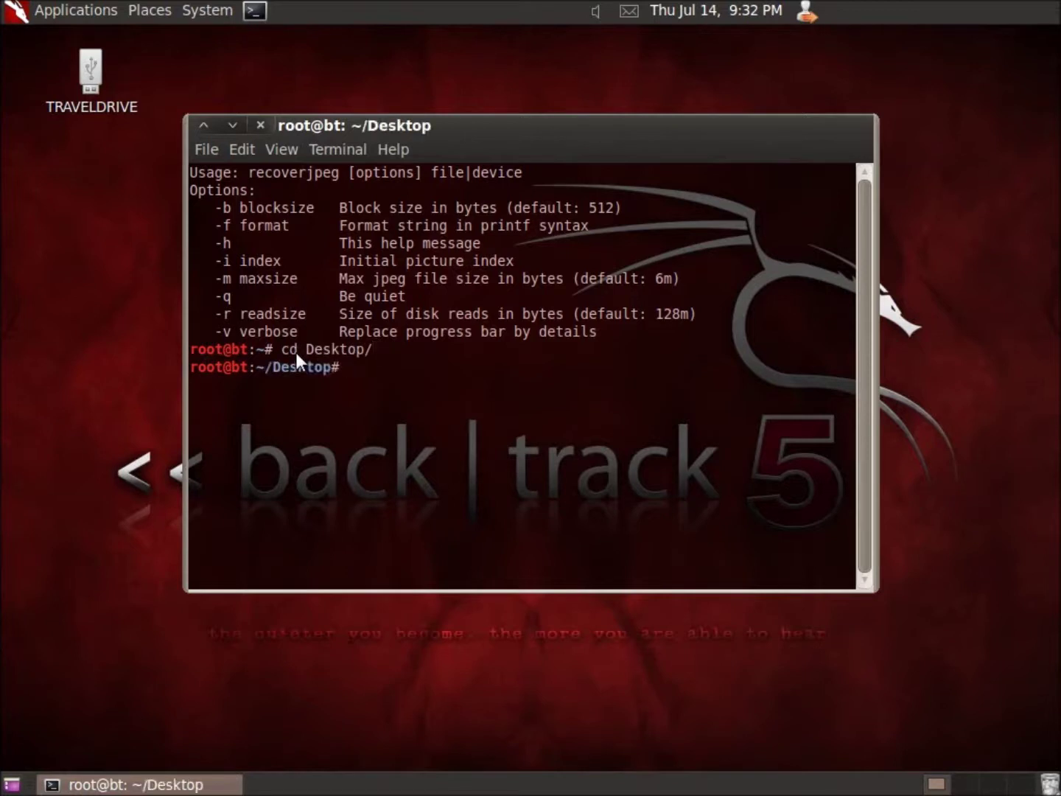
text(mk)
text(dir )
text(JPEGS)
key(Return)
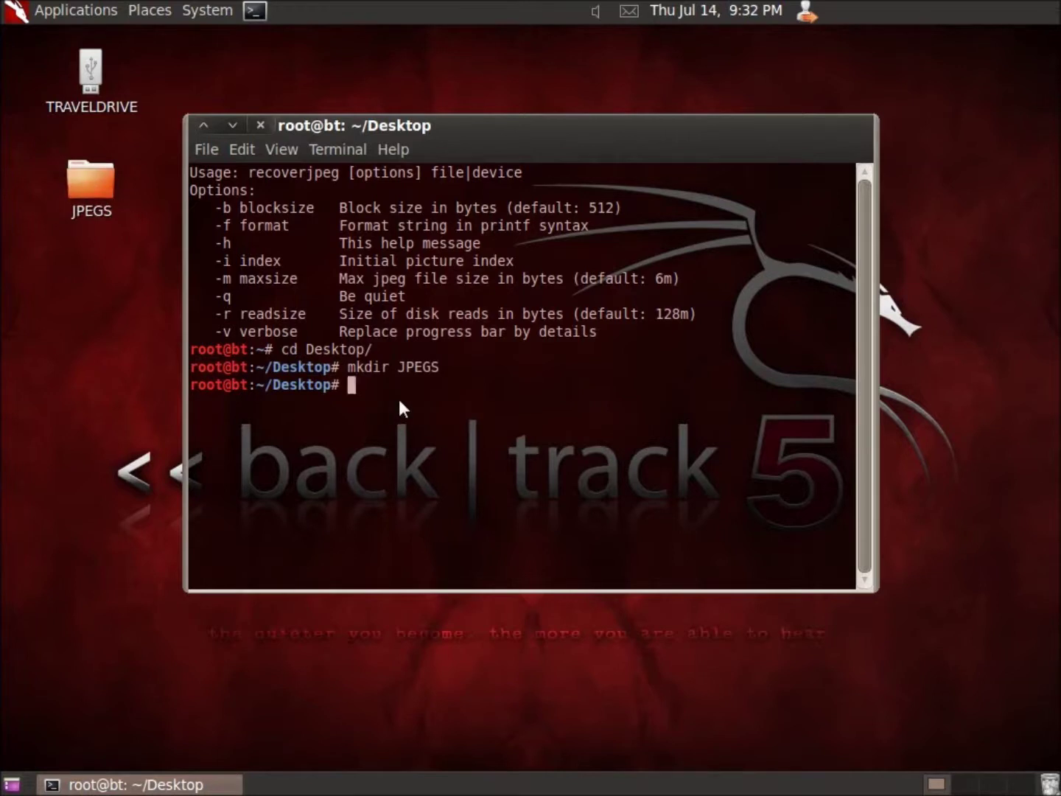
text(cd J)
key(Tab)
key(Return)
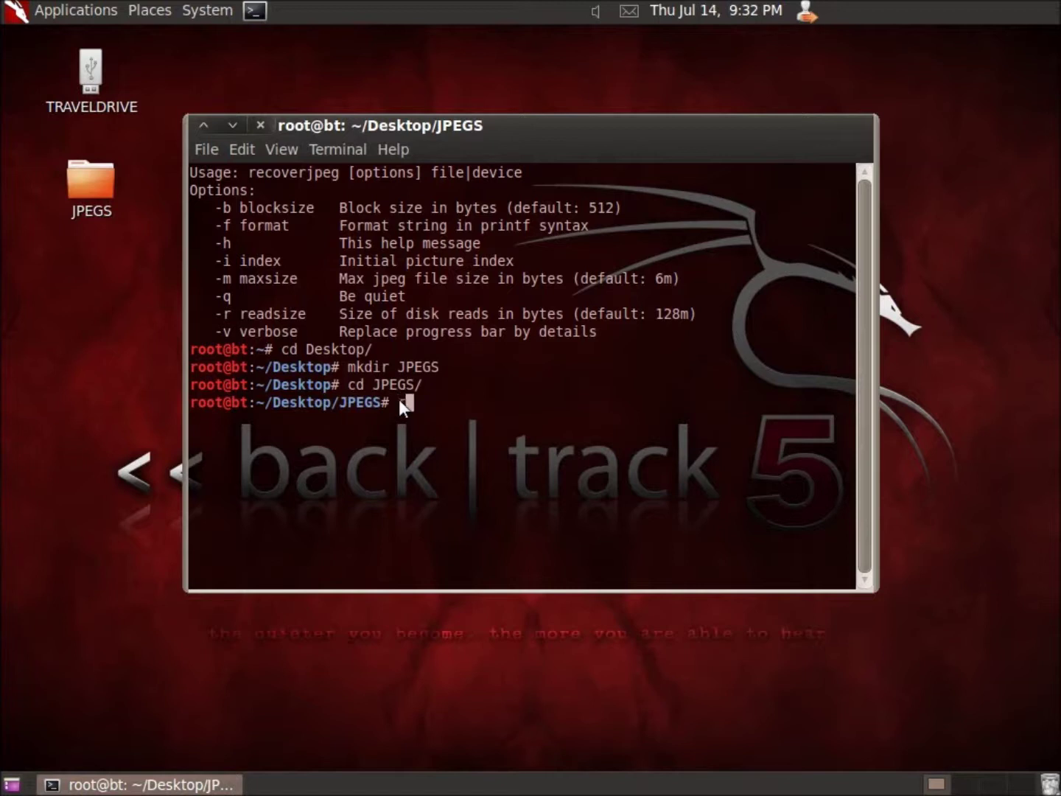
text(coveryjp)
text(eg)
key(BackSpace)
key(BackSpace)
key(BackSpace)
key(BackSpace)
text(isk )
text(-l)
Step: Run fdisk -l and highlight the 246 MB FAT16 /dev/sdc1 partition line
key(Return)
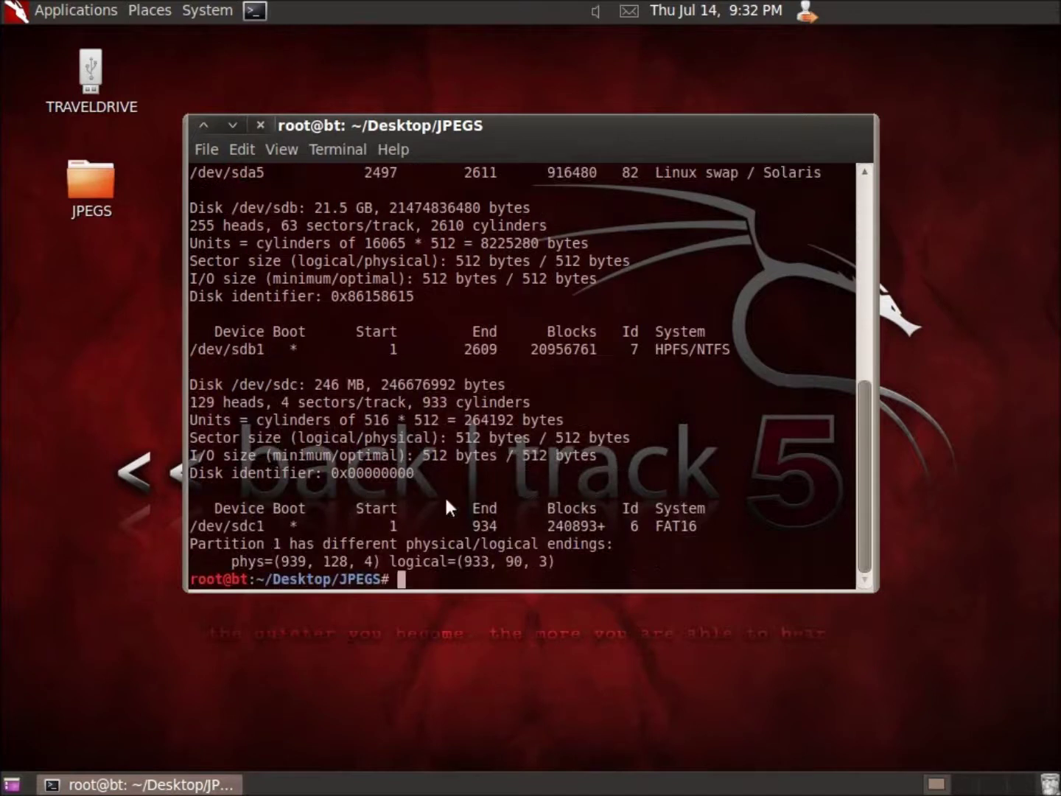
drag(713, 529, 194, 530)
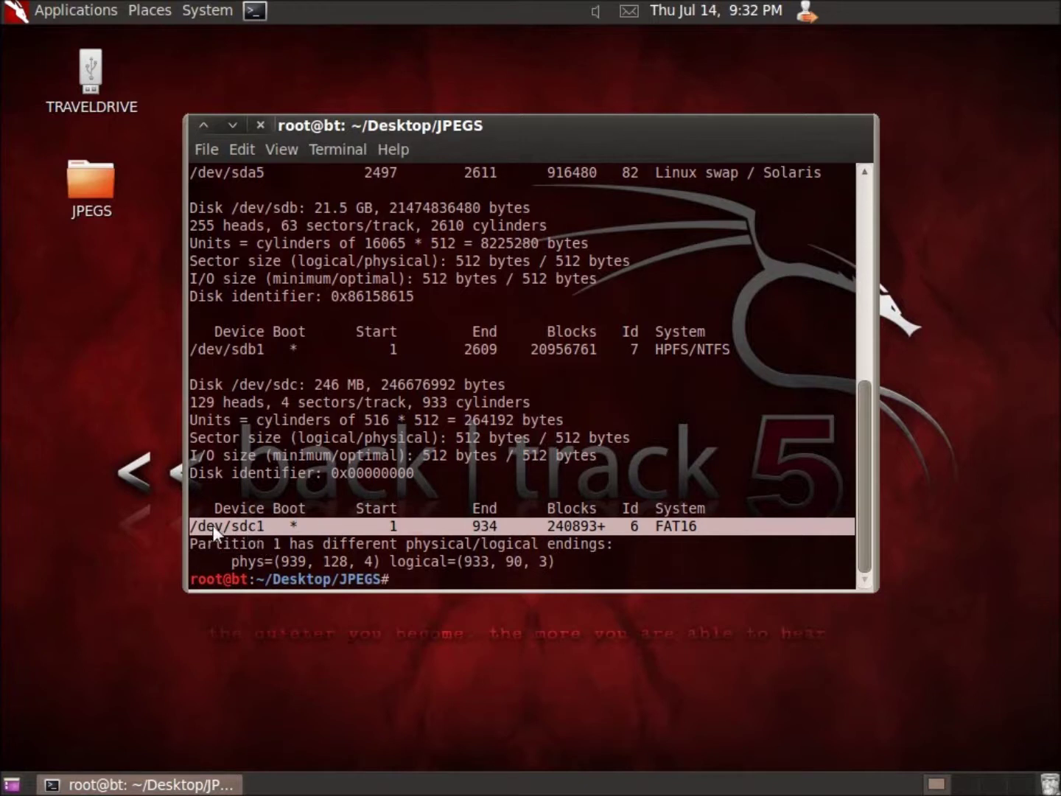
click(424, 583)
text(re)
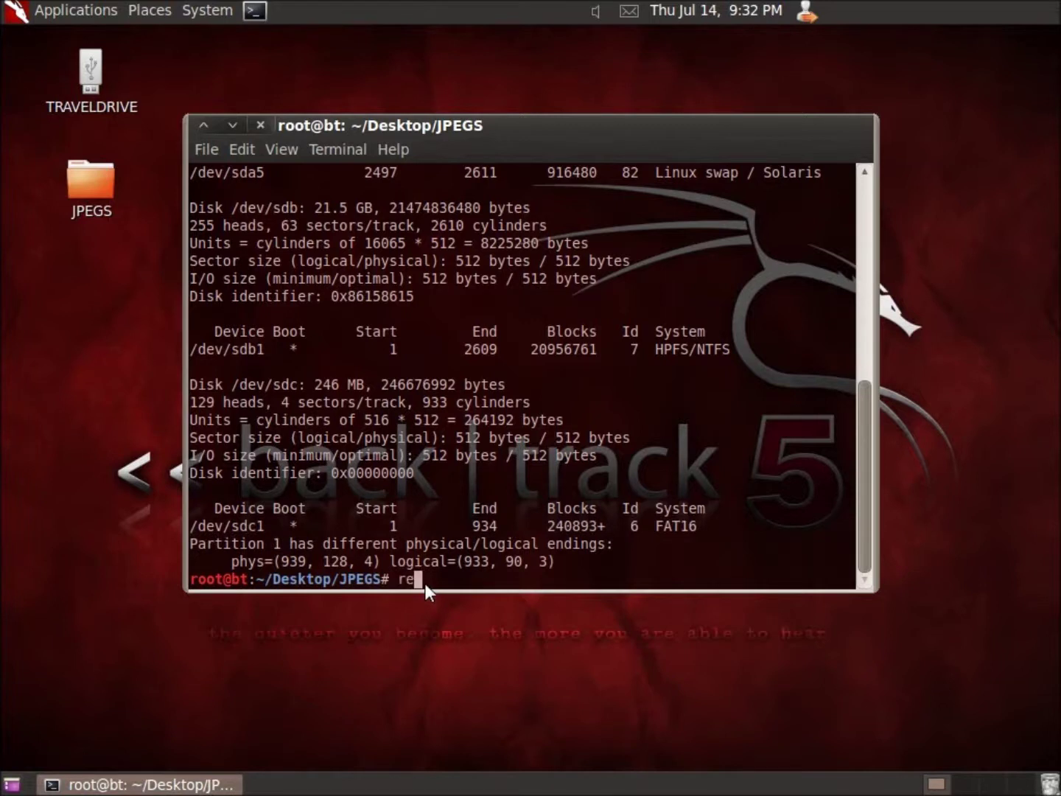
text(coverjp)
text(eg )
text(/)
text(dev)
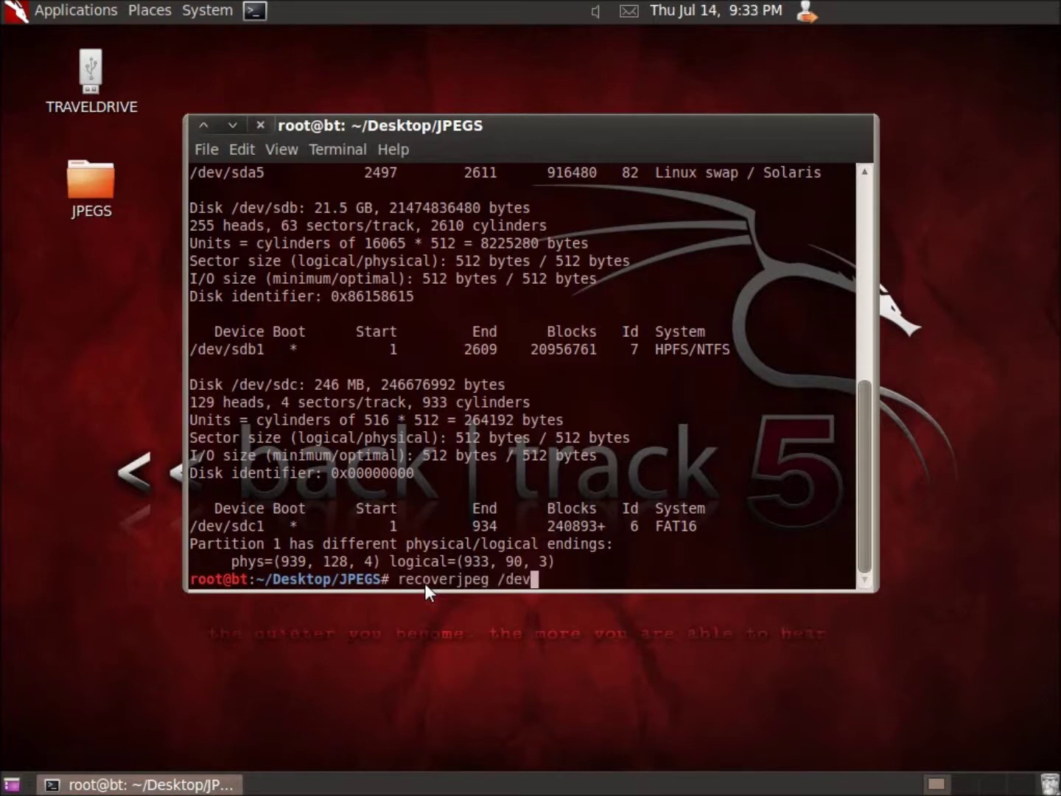
text(/sdc1)
Step: Run recoverjpeg /dev/sdc1 in ~/Desktop/JPEGS, restoring 464 pictures
key(Return)
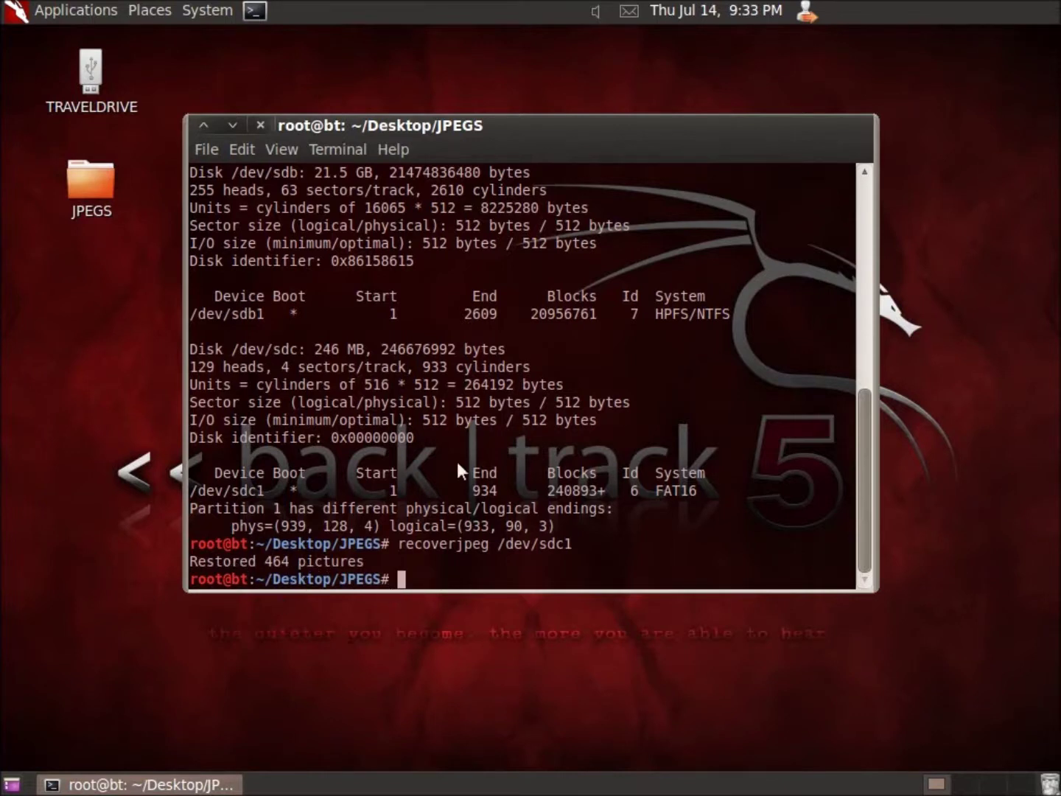
Step: Close the terminal despite its running process and open the JPEGS desktop folder
click(262, 124)
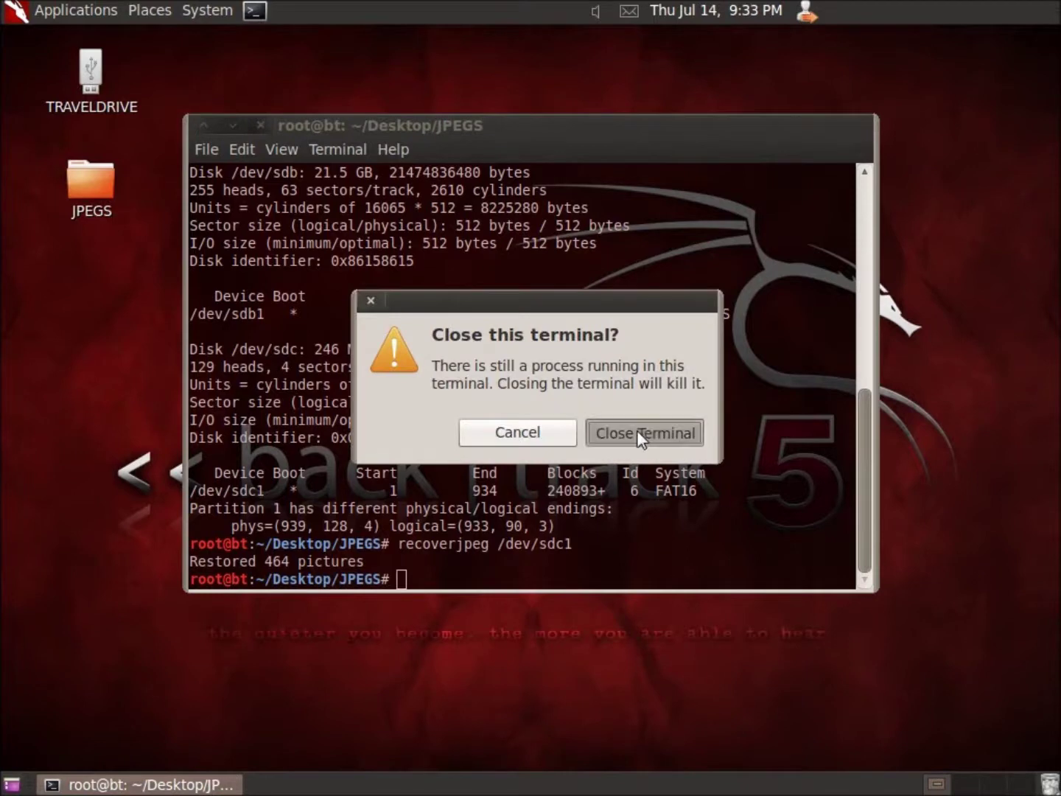
click(636, 430)
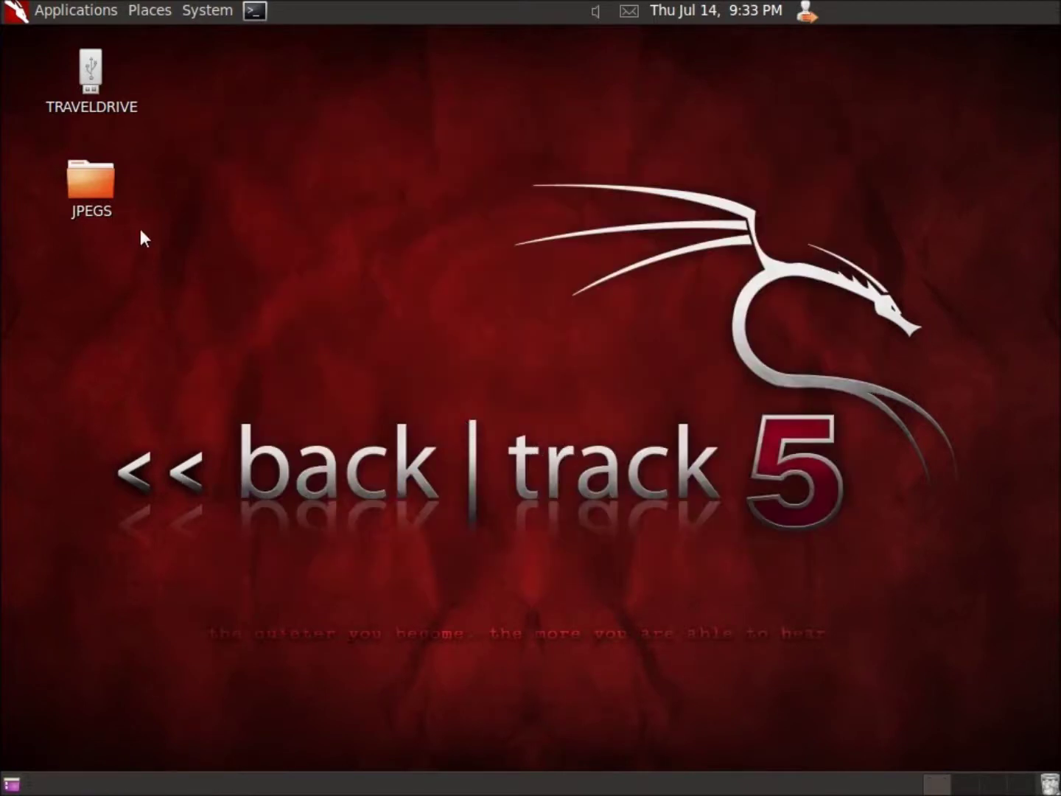
click(93, 191)
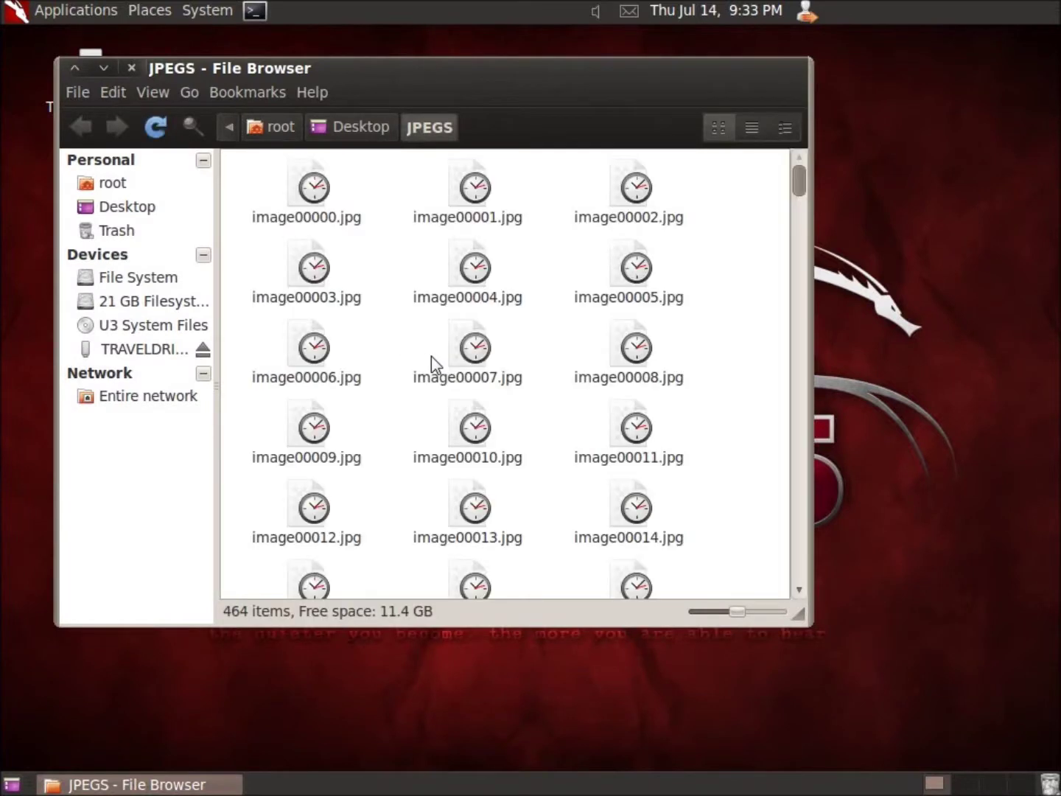
scroll(484, 394, down, 1)
scroll(485, 394, down, 2)
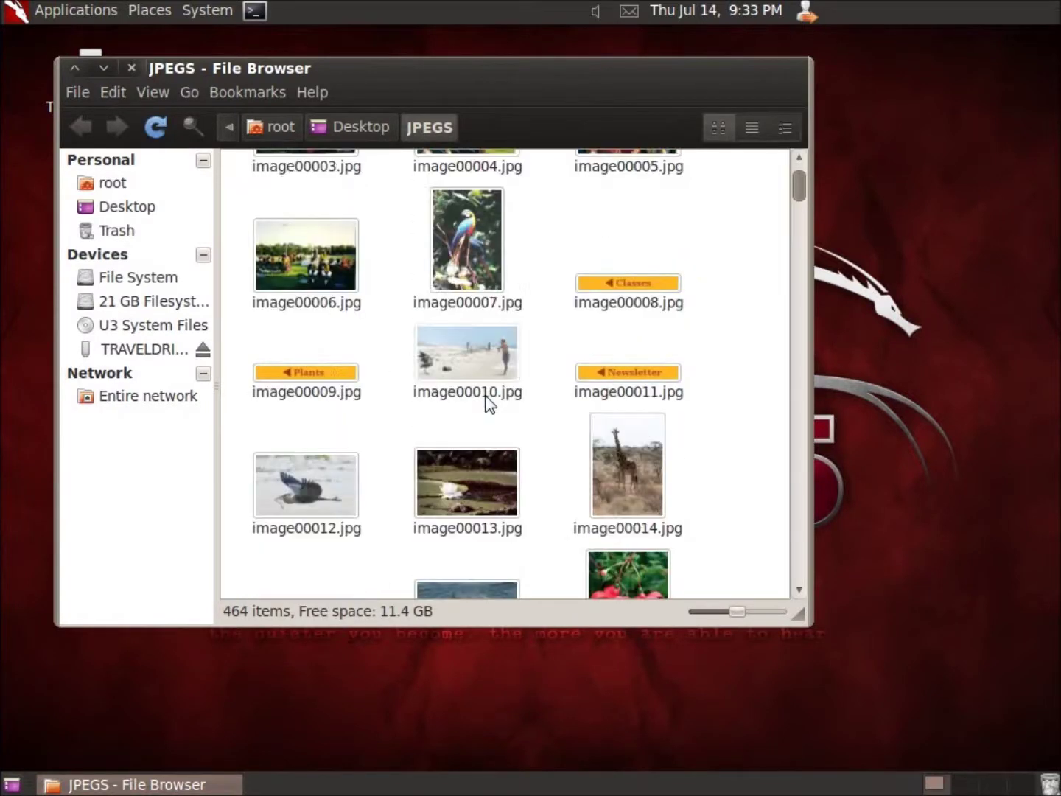
scroll(486, 395, down, 1)
scroll(419, 414, down, 4)
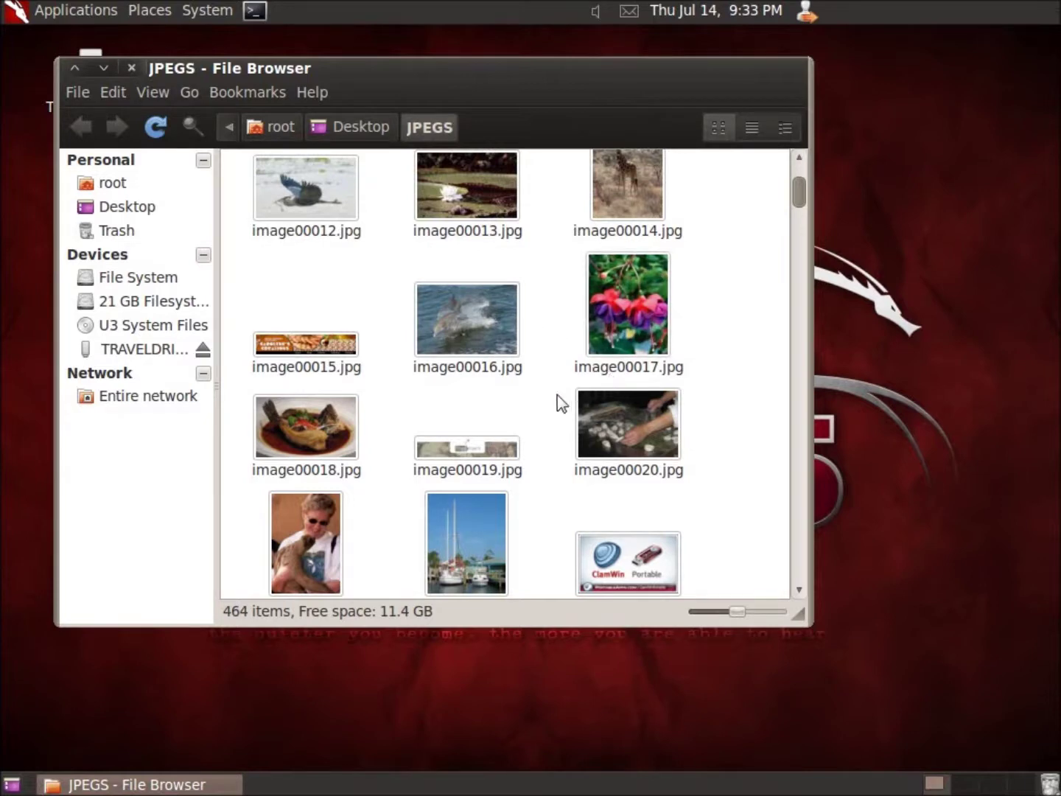
scroll(557, 397, down, 1)
scroll(555, 398, down, 1)
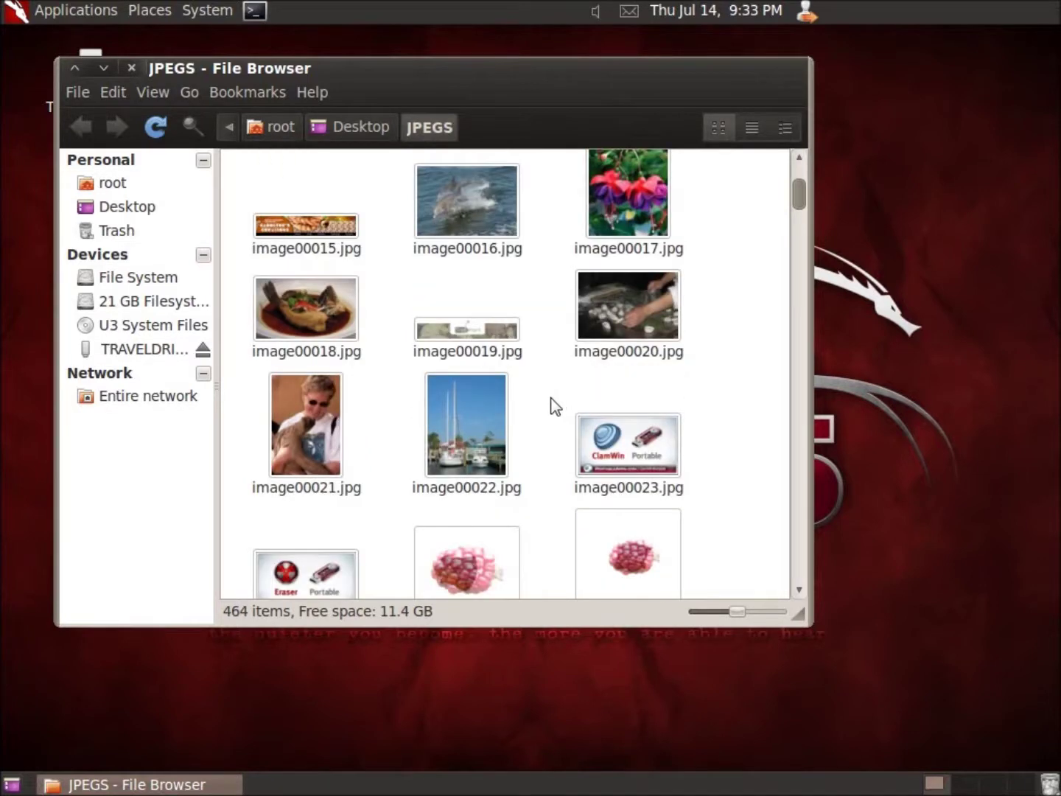
scroll(547, 407, down, 1)
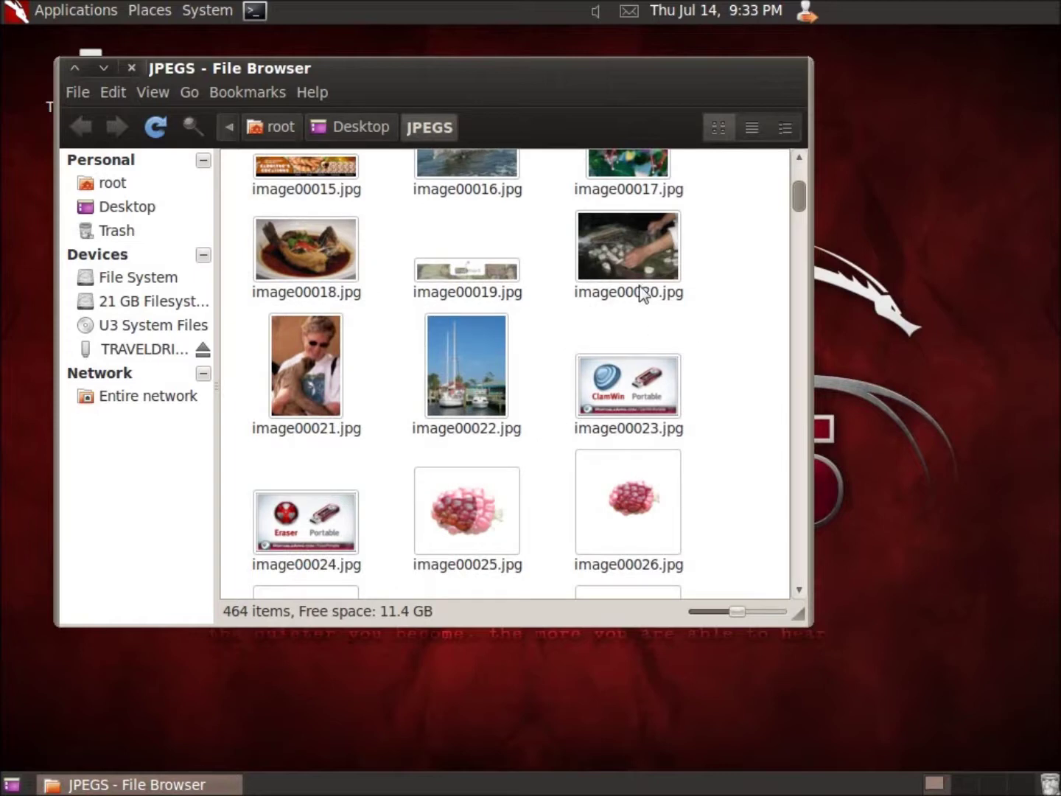
scroll(576, 450, down, 1)
scroll(578, 448, down, 1)
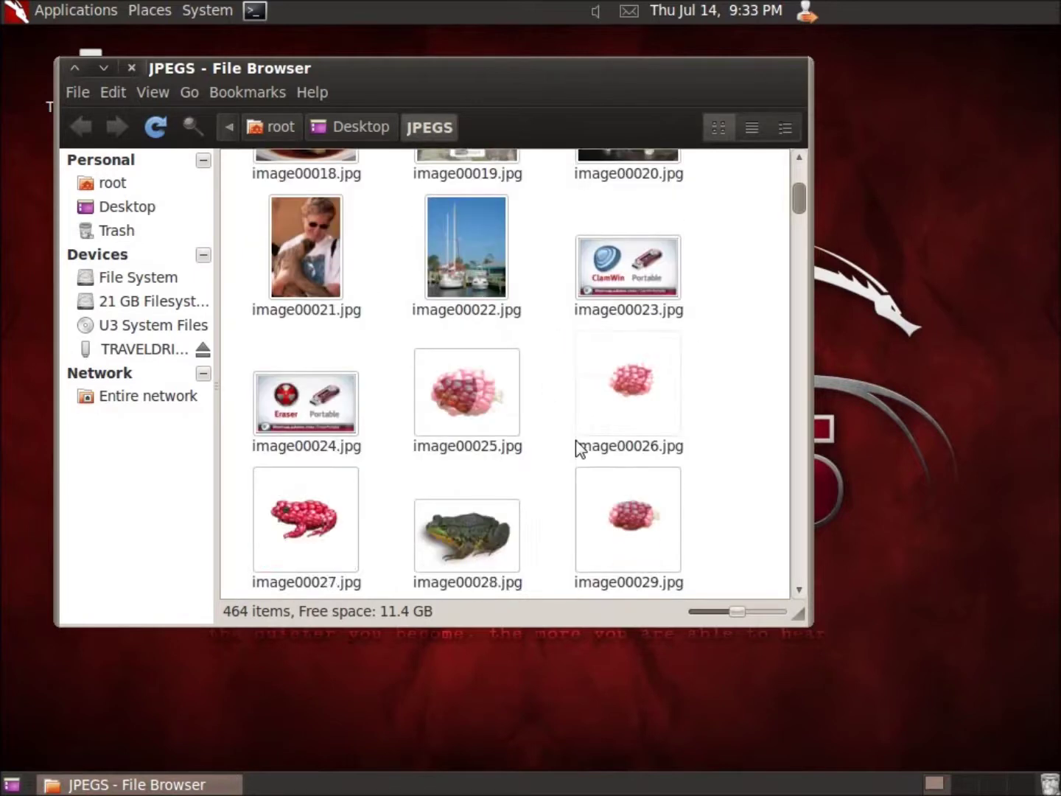
scroll(576, 446, down, 1)
scroll(576, 445, down, 1)
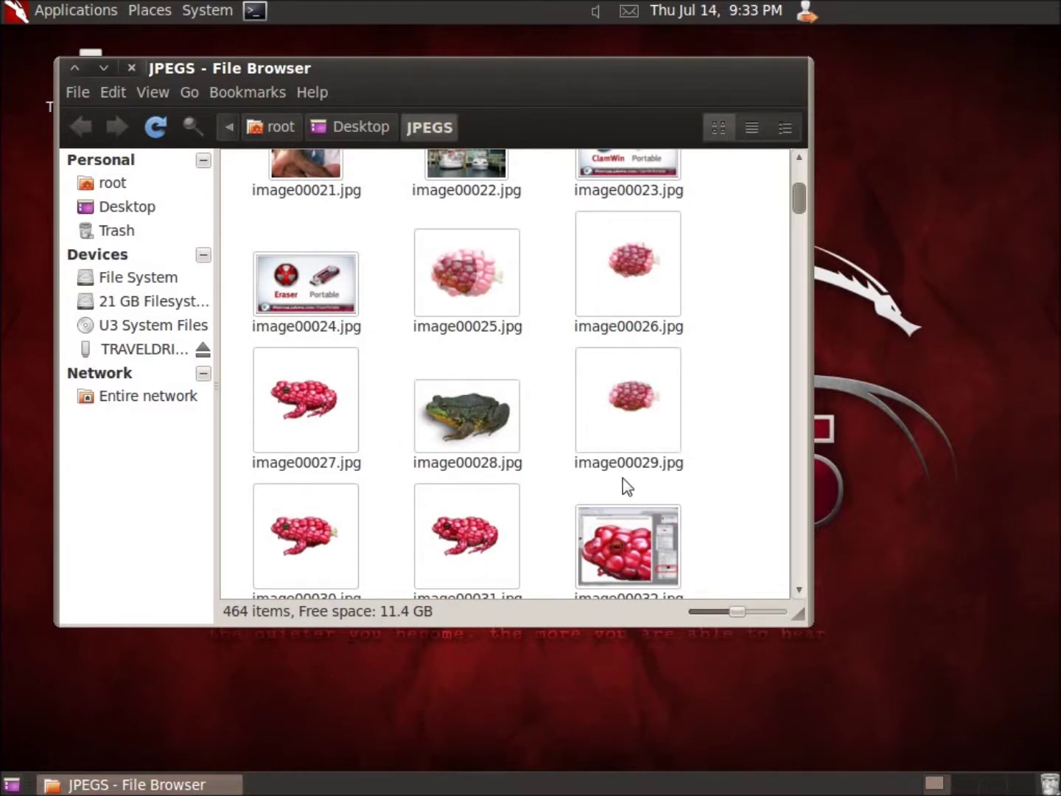
scroll(622, 486, up, 1)
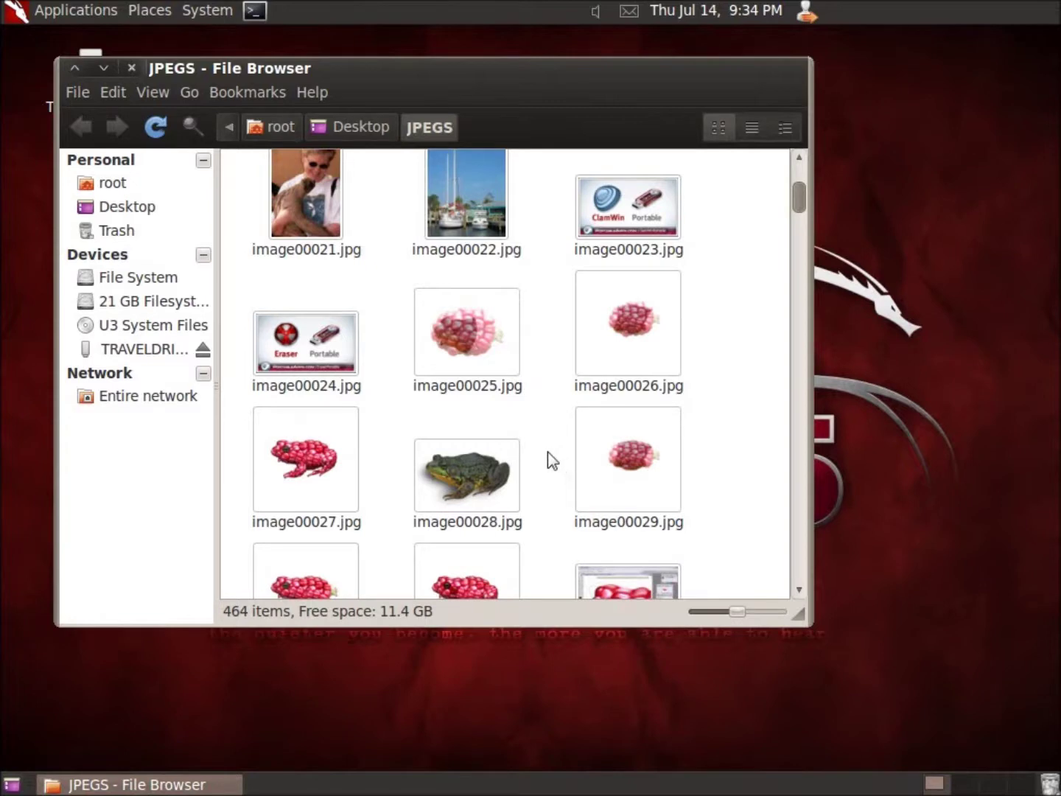
scroll(547, 459, down, 3)
scroll(546, 458, down, 3)
scroll(545, 461, down, 3)
scroll(546, 462, down, 5)
scroll(546, 461, down, 3)
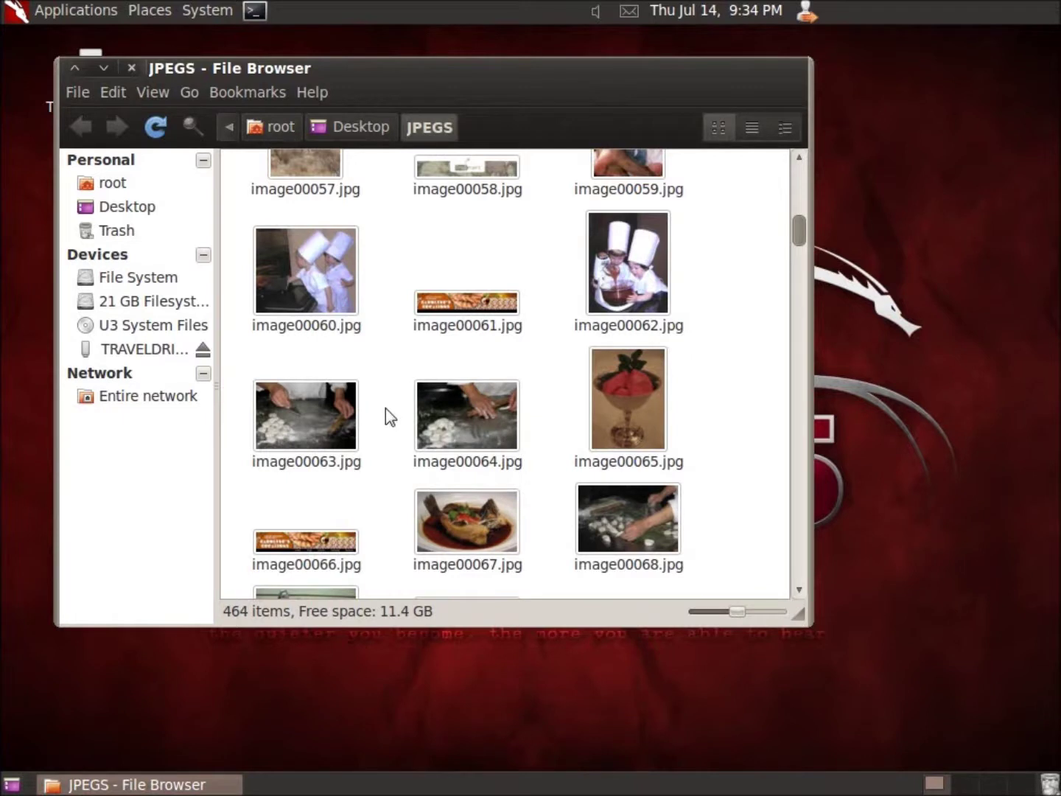
scroll(385, 416, down, 1)
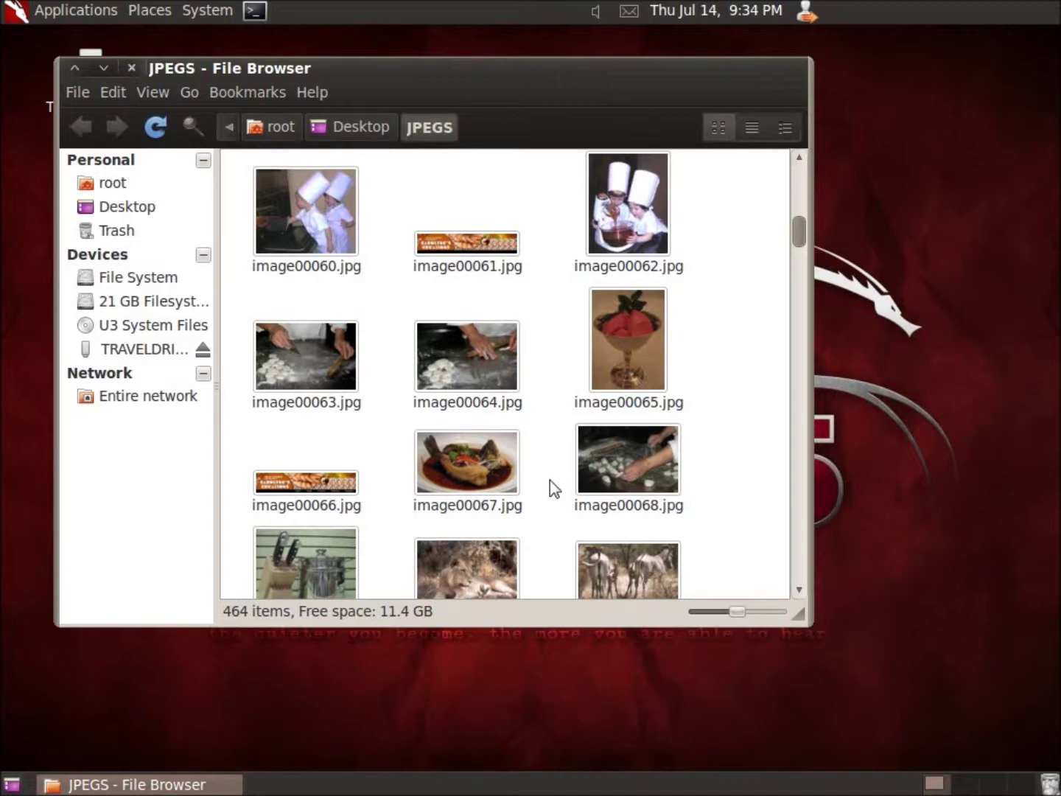
scroll(549, 481, down, 1)
scroll(550, 480, down, 1)
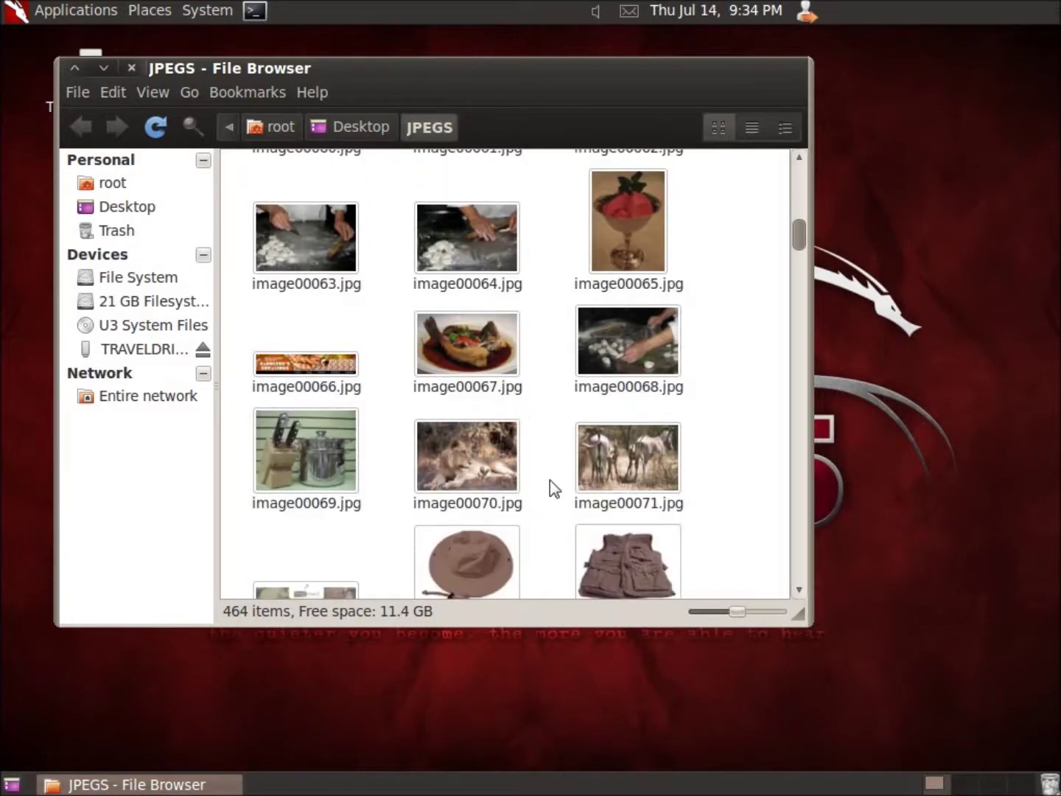